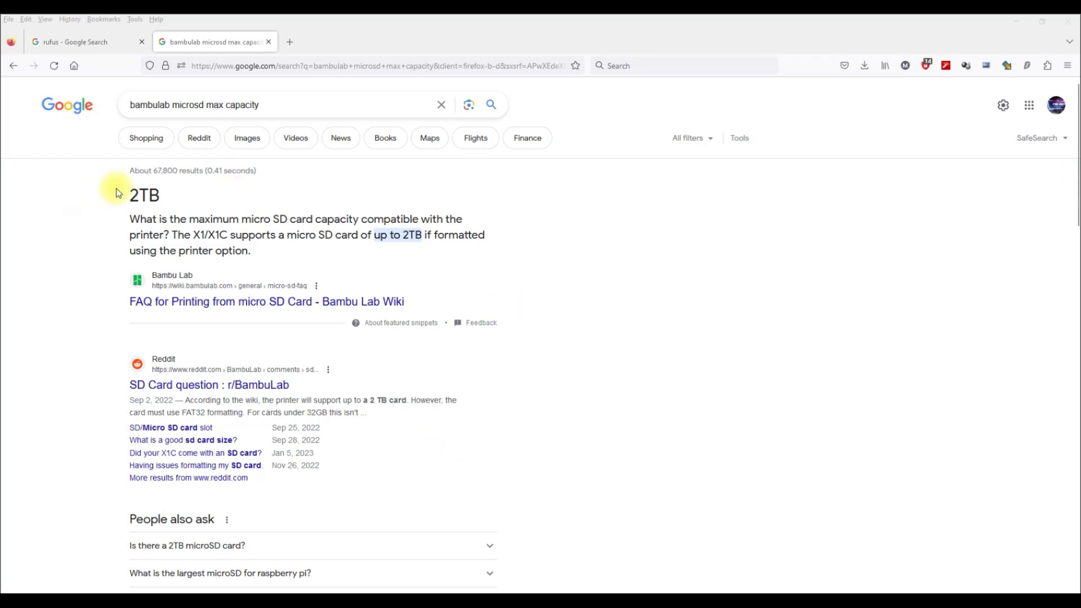
# Highlight the 2TB maximum microSD capacity answer in the Google results.
pyautogui.moveTo(119, 193); pyautogui.dragTo(159, 196)
# Clear the 2TB highlight and bring up File Explorer on USB Drive (M:).
pyautogui.click(199, 199)
pyautogui.click(127, 201)
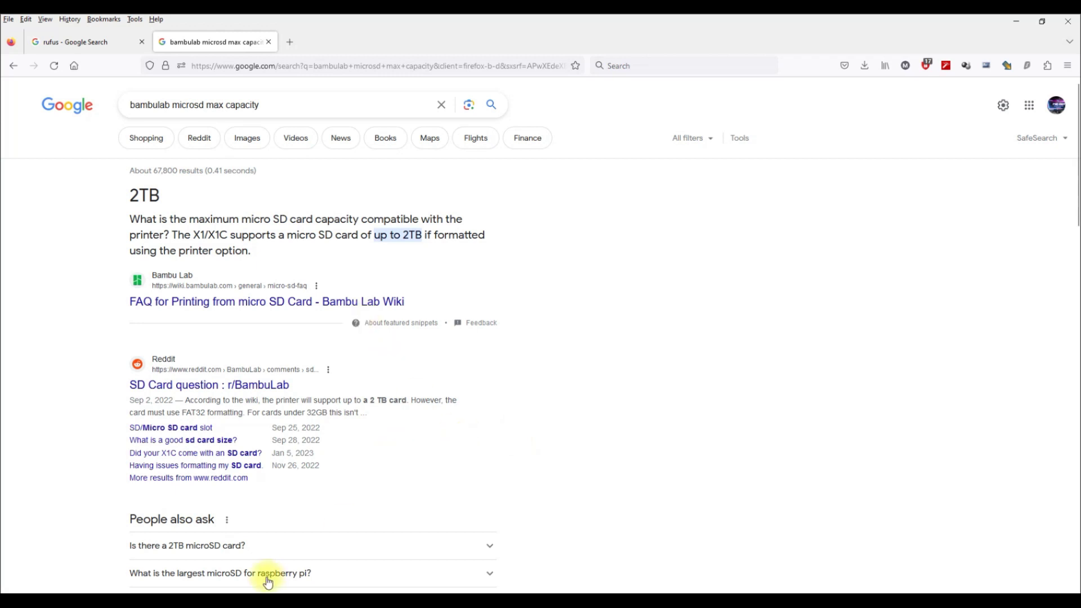
pyautogui.moveTo(173, 601)
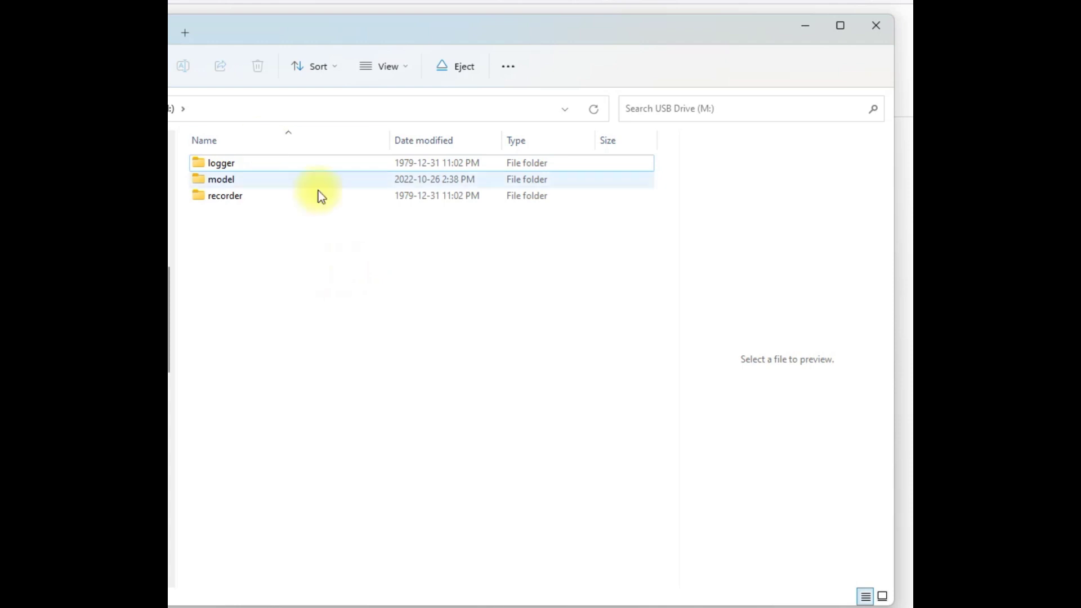
# Browse the recorder, model and logger folders on USB Drive (M:), then go up to This PC.
pyautogui.doubleClick(279, 201)
pyautogui.hotkey('alt', 'Left')
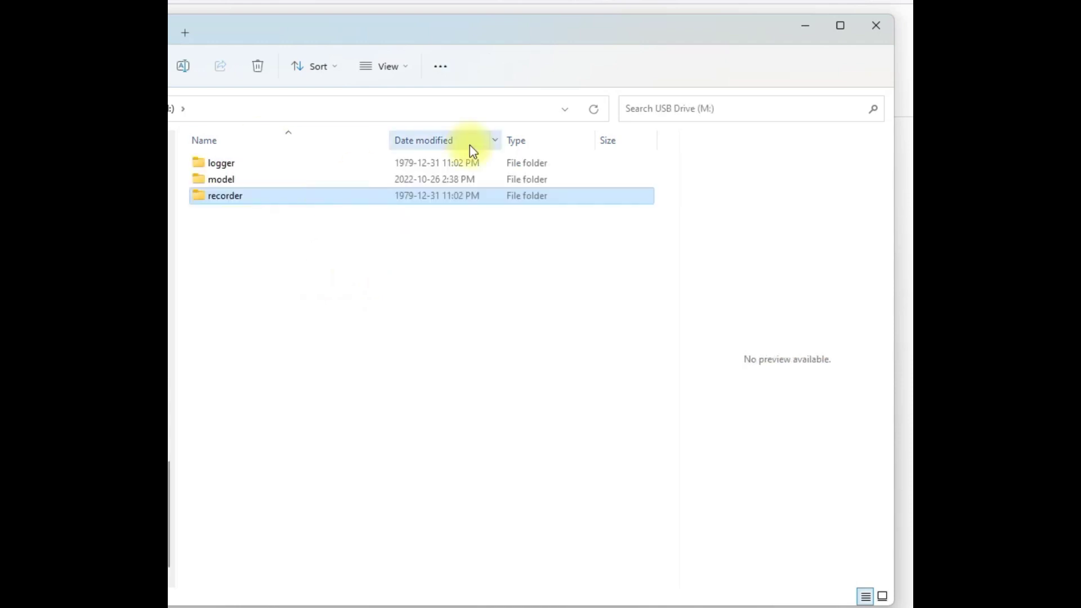
pyautogui.doubleClick(390, 182)
pyautogui.hotkey('alt', 'Left')
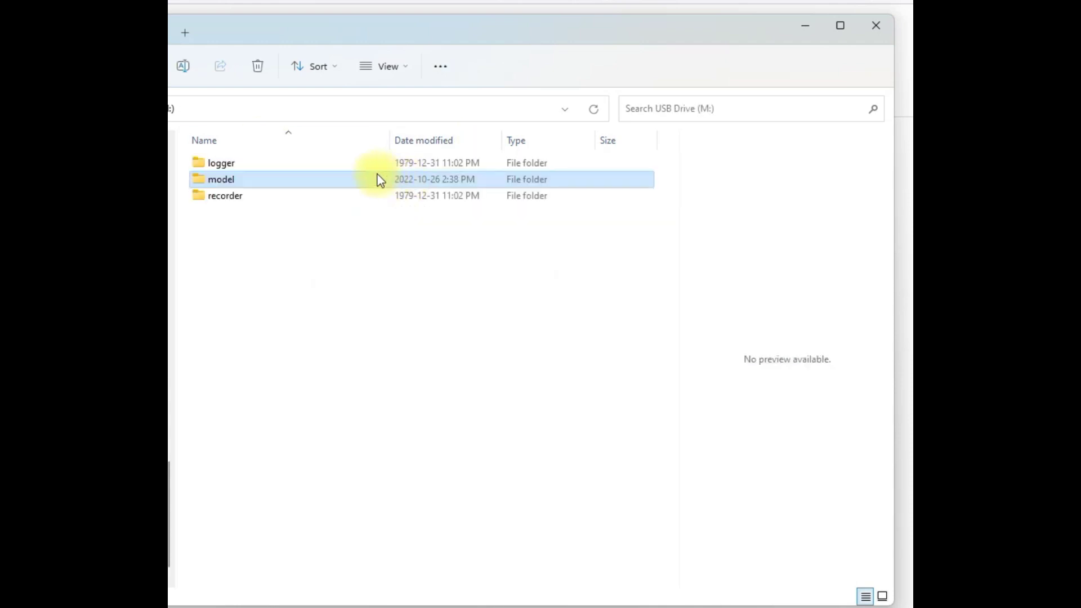
pyautogui.doubleClick(282, 180)
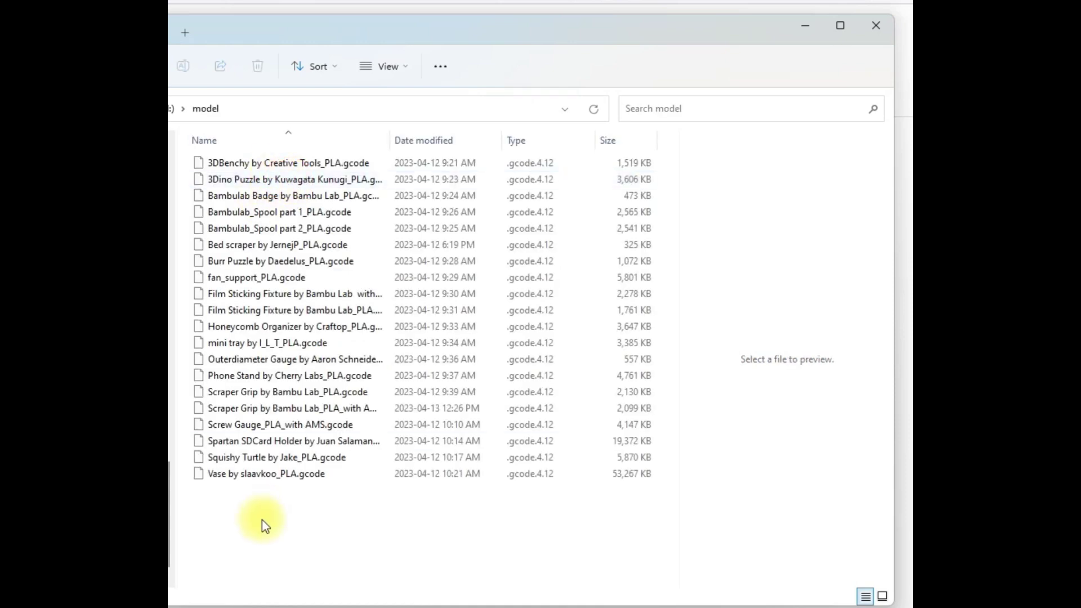
pyautogui.hotkey('alt', 'Left')
pyautogui.doubleClick(246, 164)
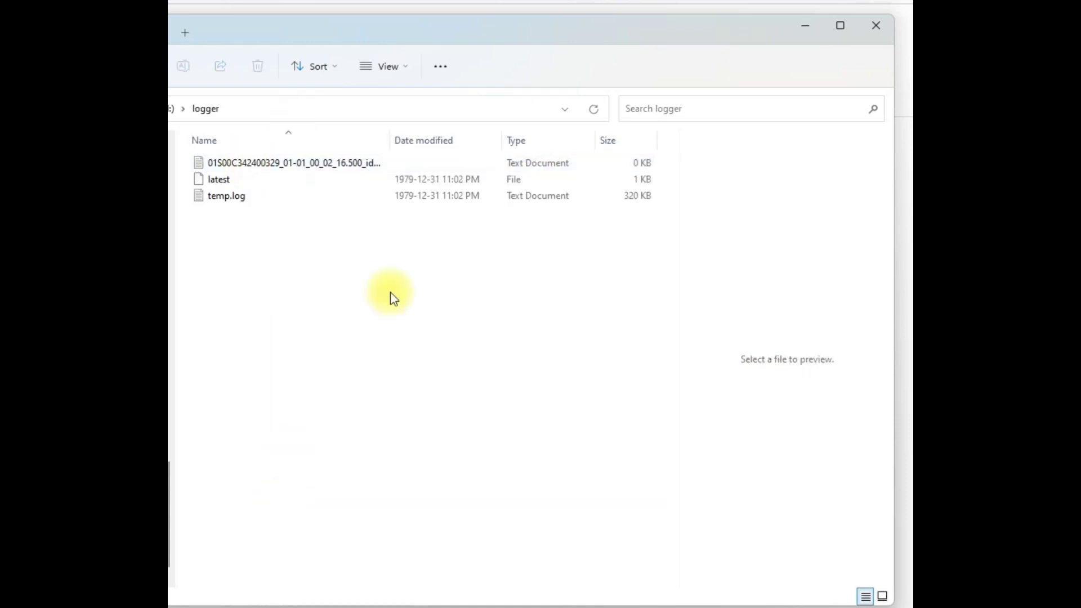
pyautogui.hotkey('alt', 'Left')
pyautogui.scroll(5, 170, 395)
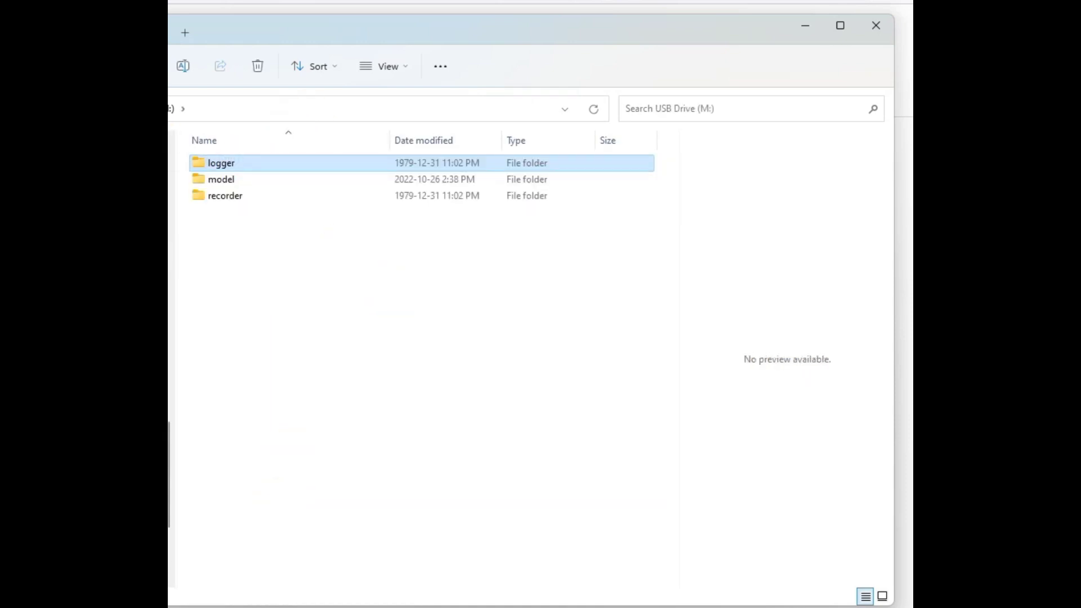
pyautogui.scroll(6, 169, 338)
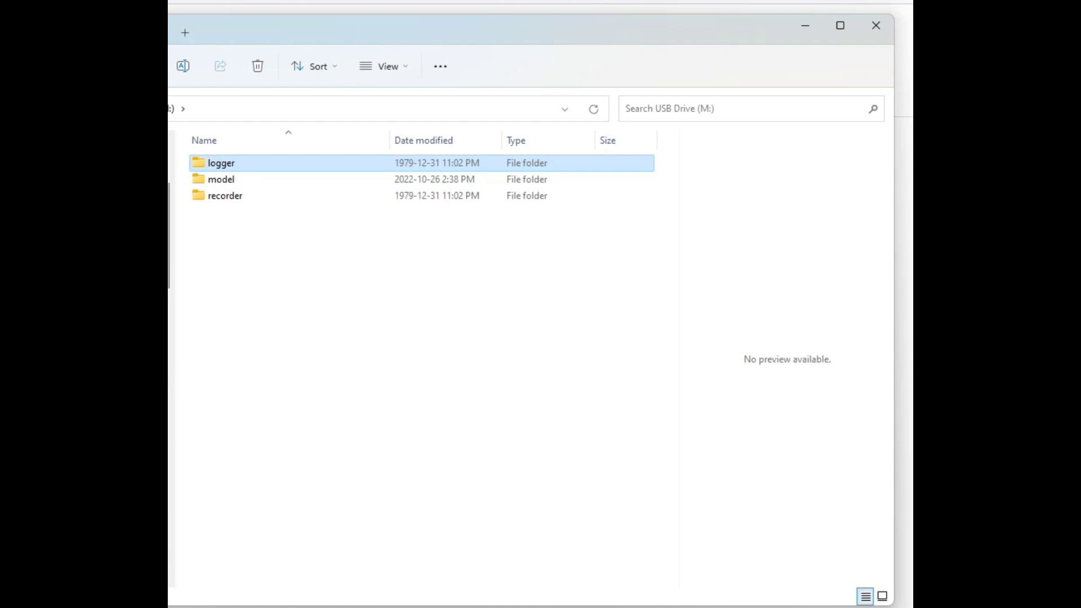
pyautogui.hotkey('alt', 'Up')
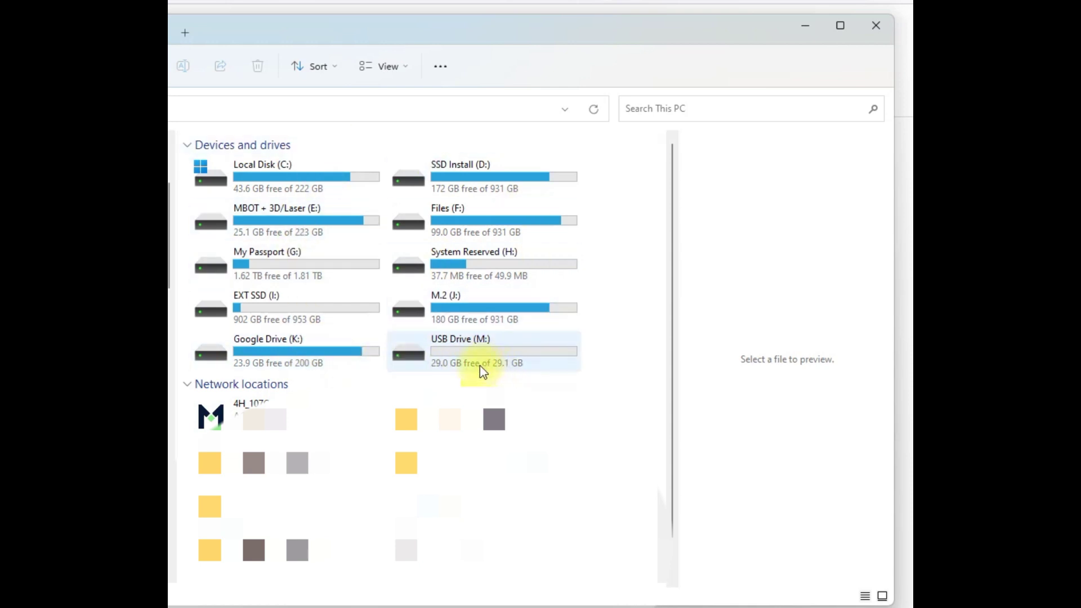
pyautogui.rightClick(480, 363)
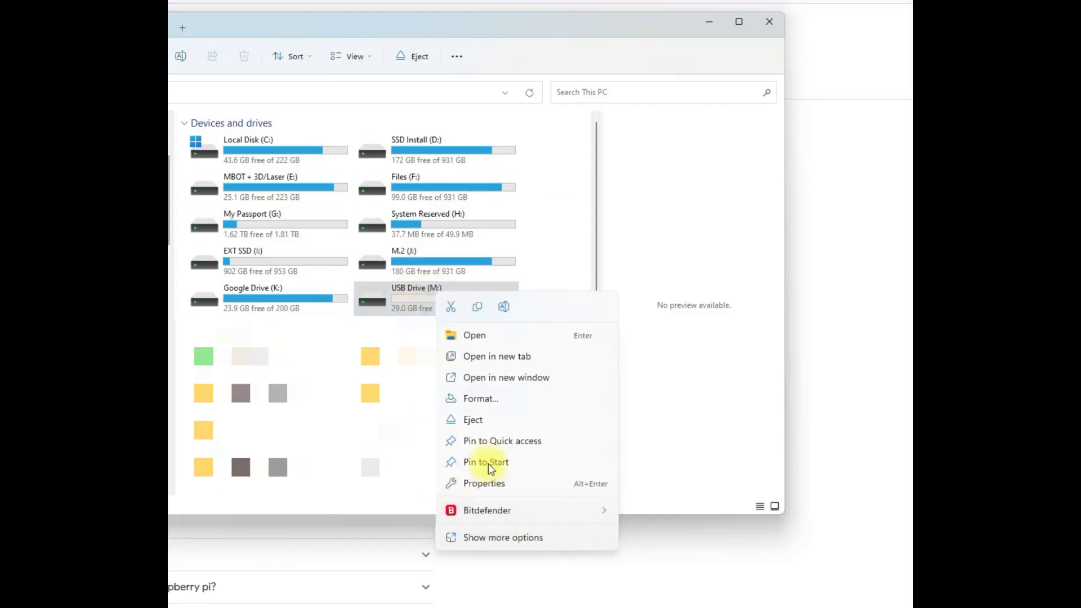
pyautogui.click(479, 540)
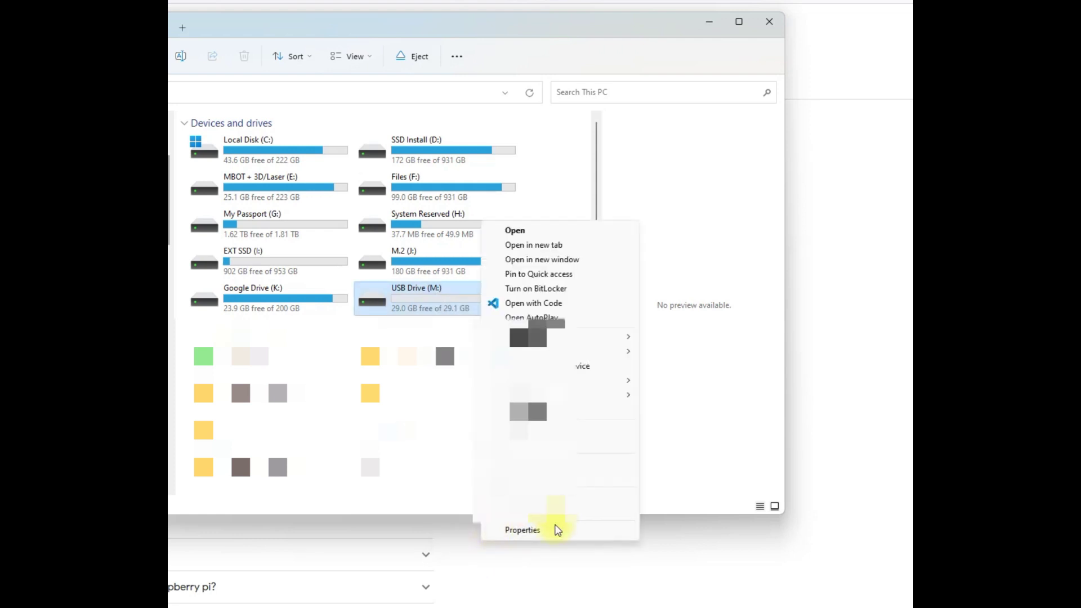
pyautogui.click(541, 530)
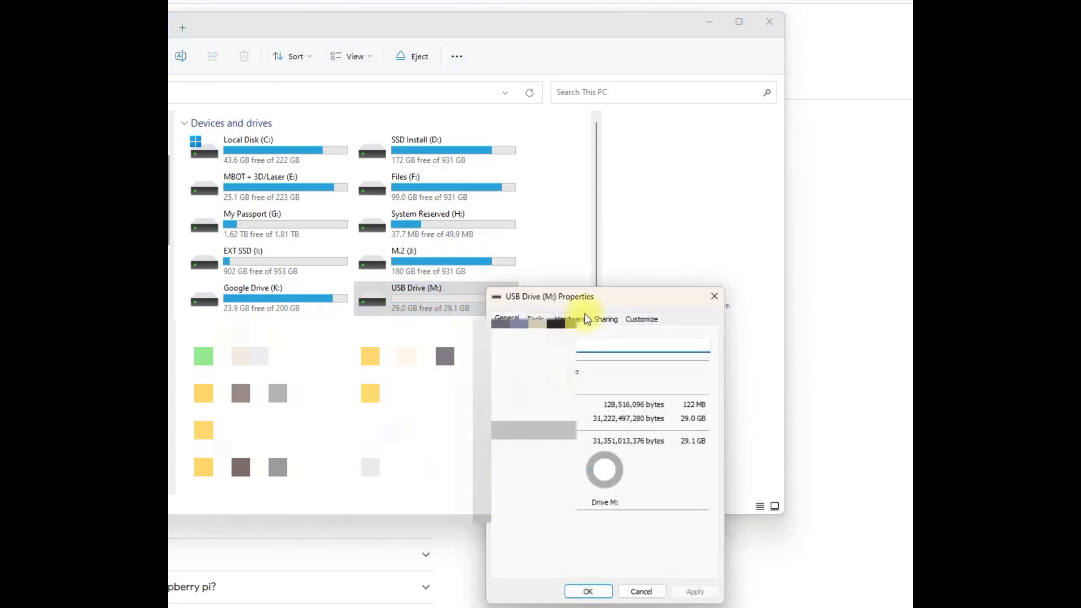
pyautogui.moveTo(574, 297); pyautogui.dragTo(371, 195)
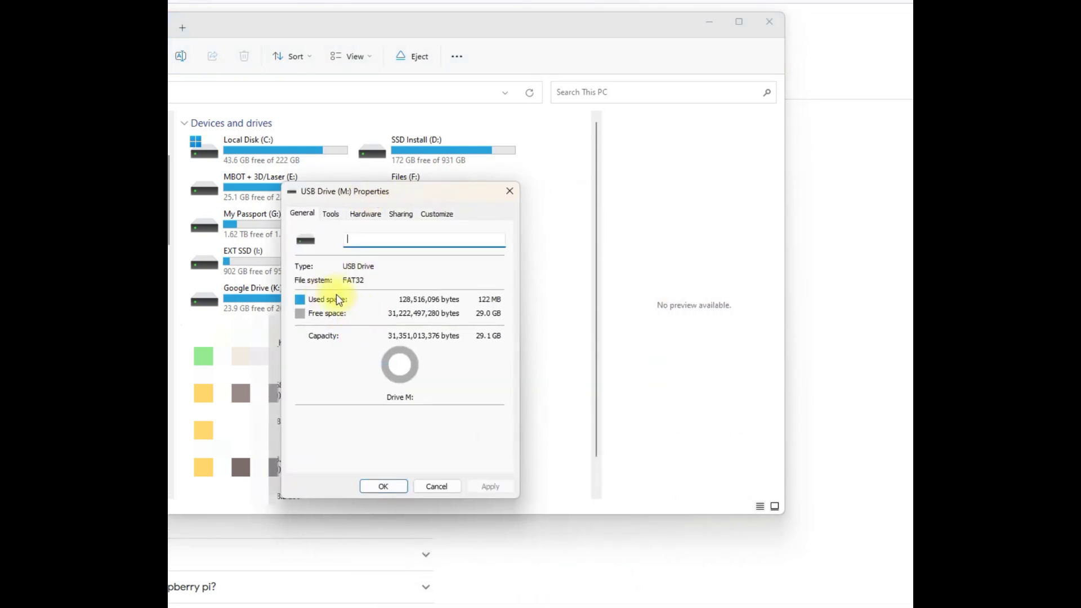
pyautogui.click(437, 487)
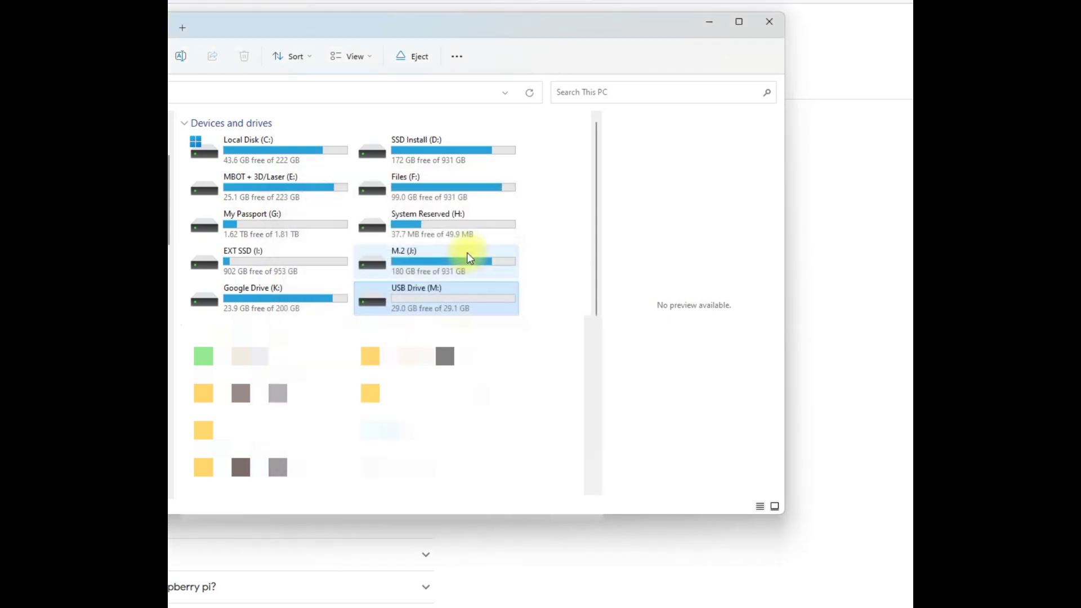
pyautogui.rightClick(369, 295)
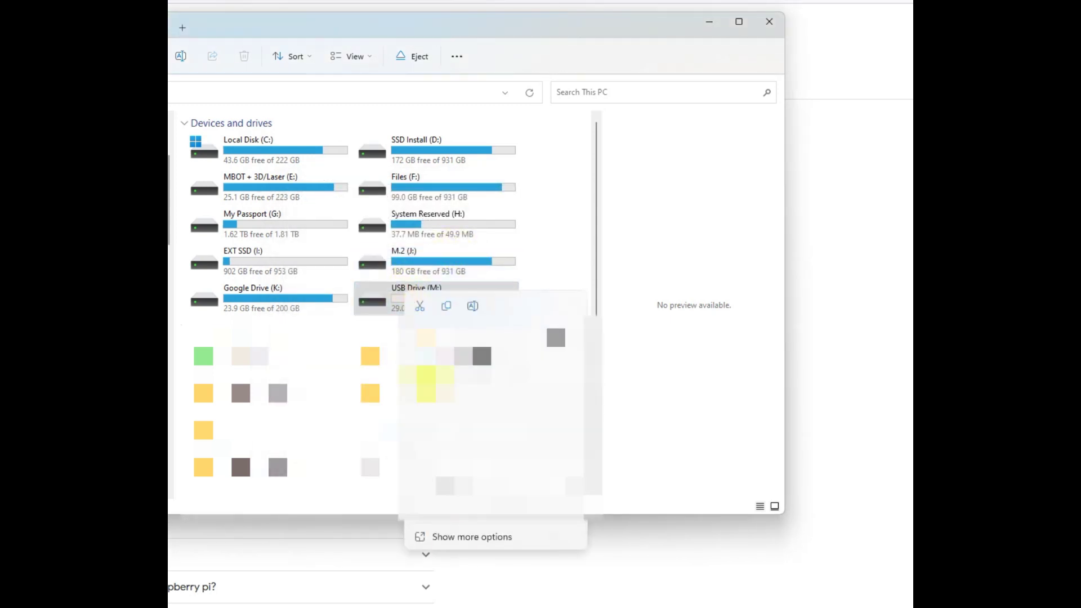
pyautogui.click(446, 538)
pyautogui.click(471, 525)
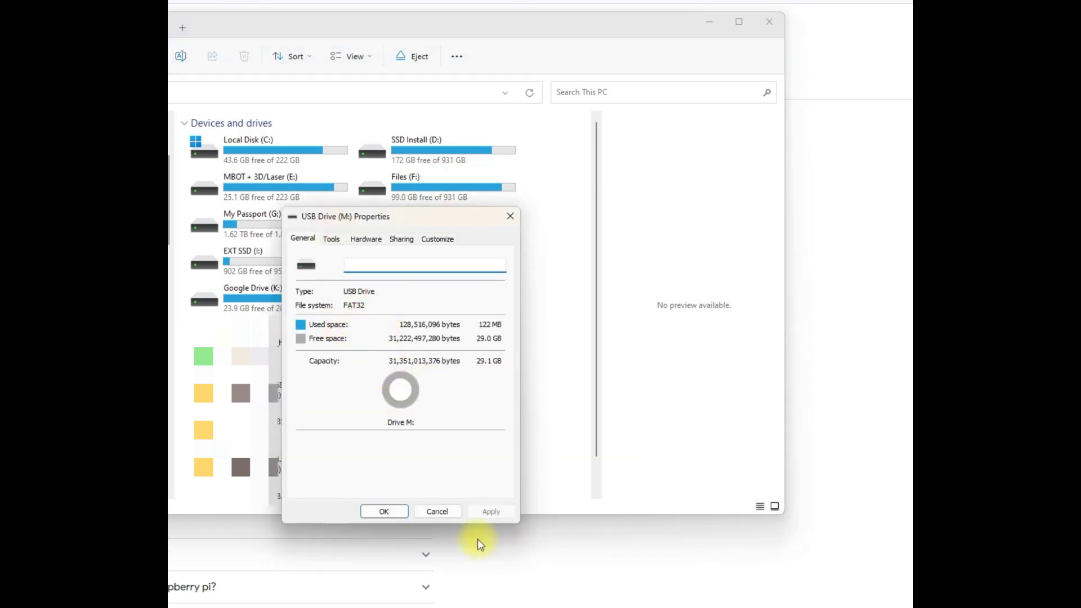
pyautogui.click(437, 510)
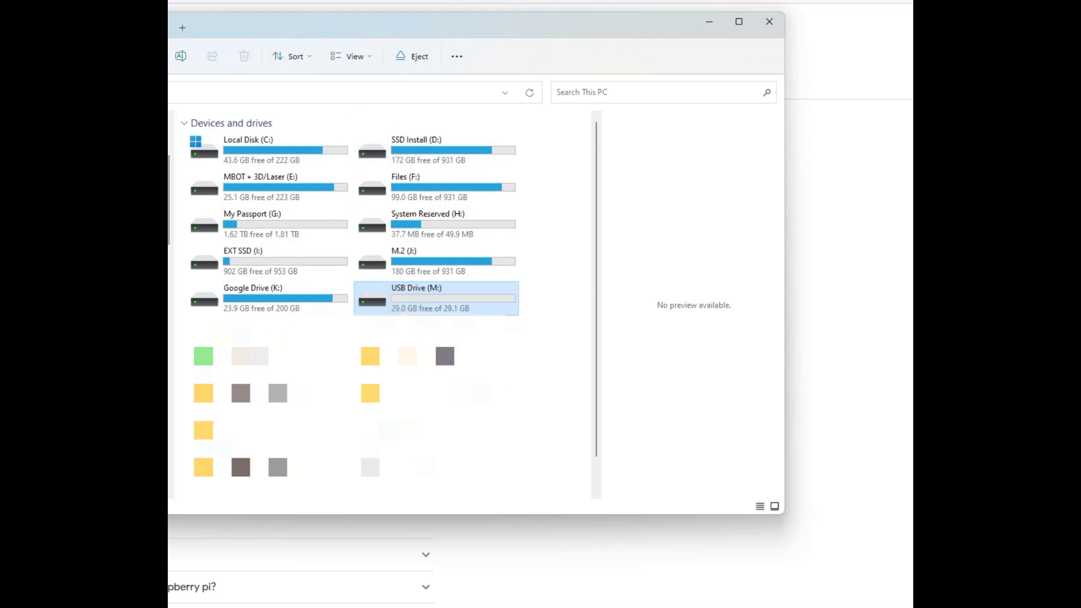
pyautogui.hotkey('alt', 'F4')
# Search Google in a new tab for 'windows max size for fat32' and check the 4 GB file limit.
pyautogui.hotkey('ctrl', 't')
pyautogui.write('windows max size for fat32')
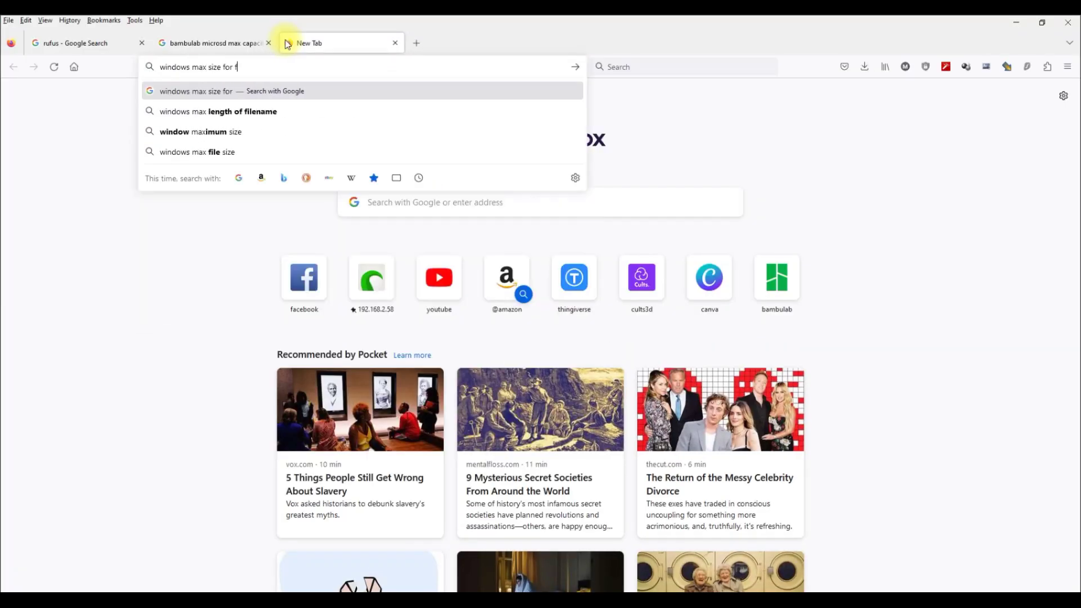
pyautogui.press('Return')
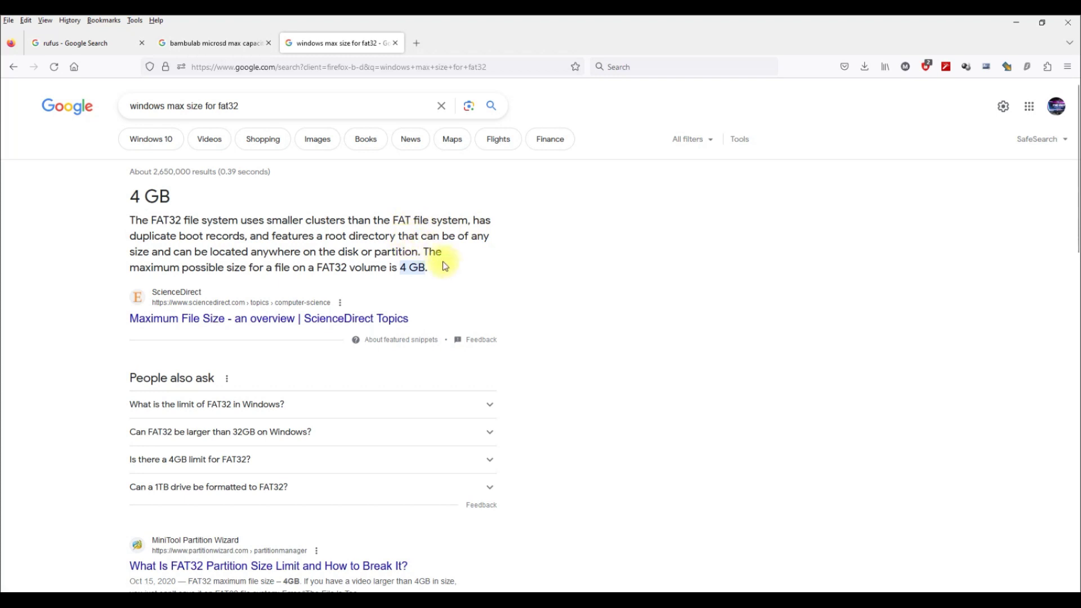
pyautogui.moveTo(442, 264); pyautogui.dragTo(272, 237)
pyautogui.click(297, 243)
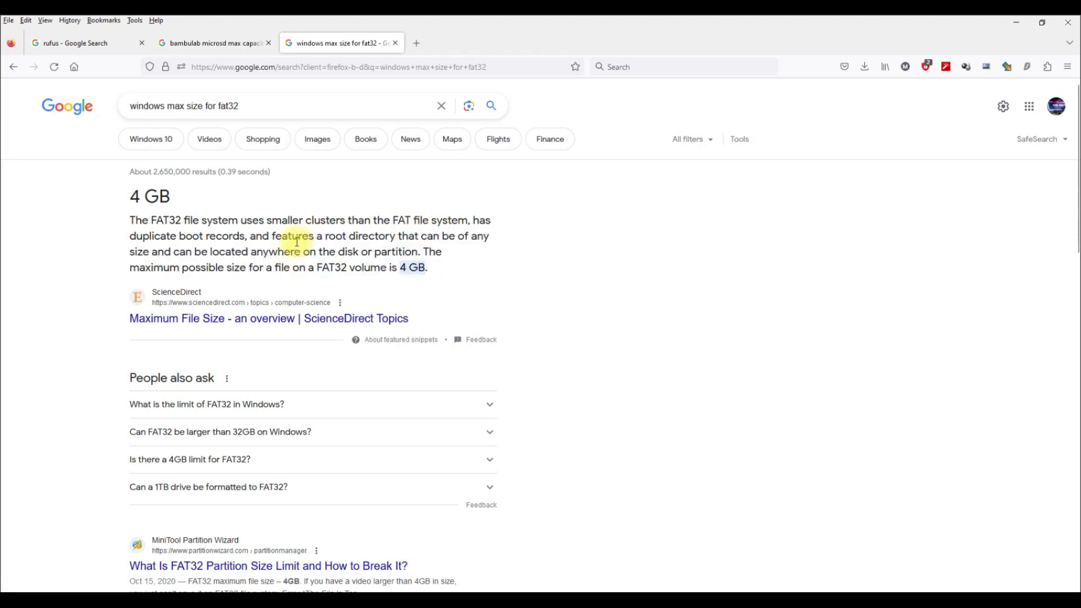
# Expand the People also ask answers on FAT32's Windows limit and exceeding 32GB.
pyautogui.click(221, 403)
pyautogui.moveTo(385, 450); pyautogui.dragTo(310, 451)
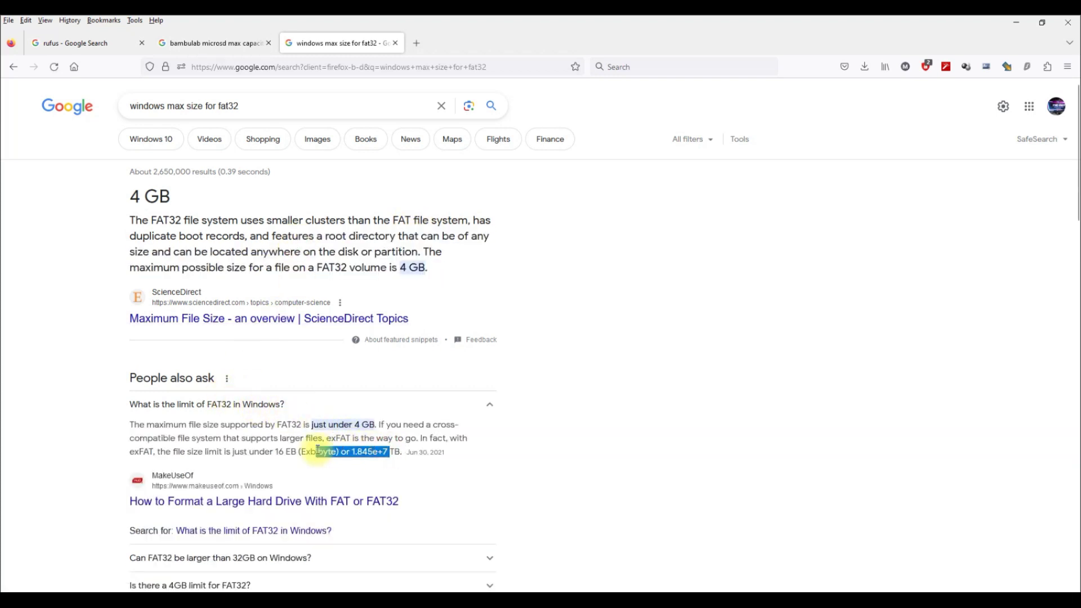
pyautogui.click(315, 449)
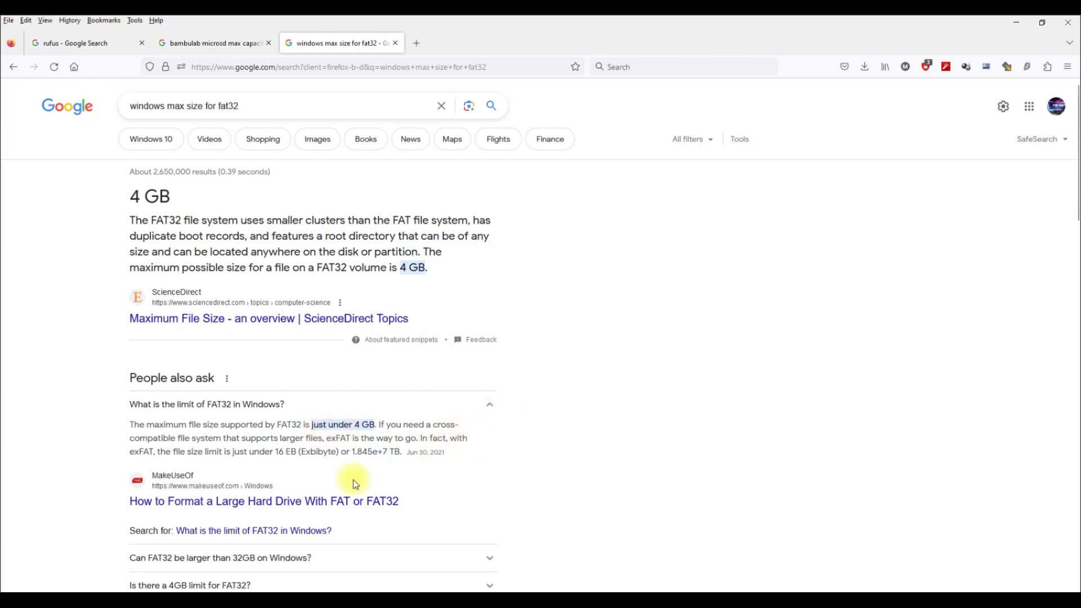
pyautogui.click(187, 557)
pyautogui.scroll(-3, 429, 420)
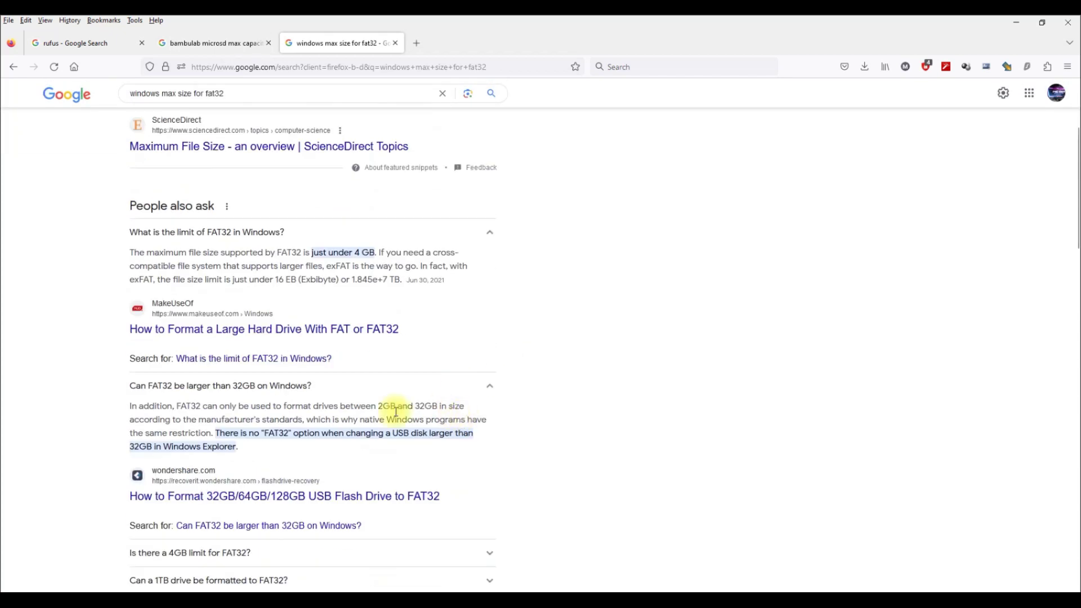
pyautogui.moveTo(263, 432); pyautogui.dragTo(453, 447)
pyautogui.click(450, 448)
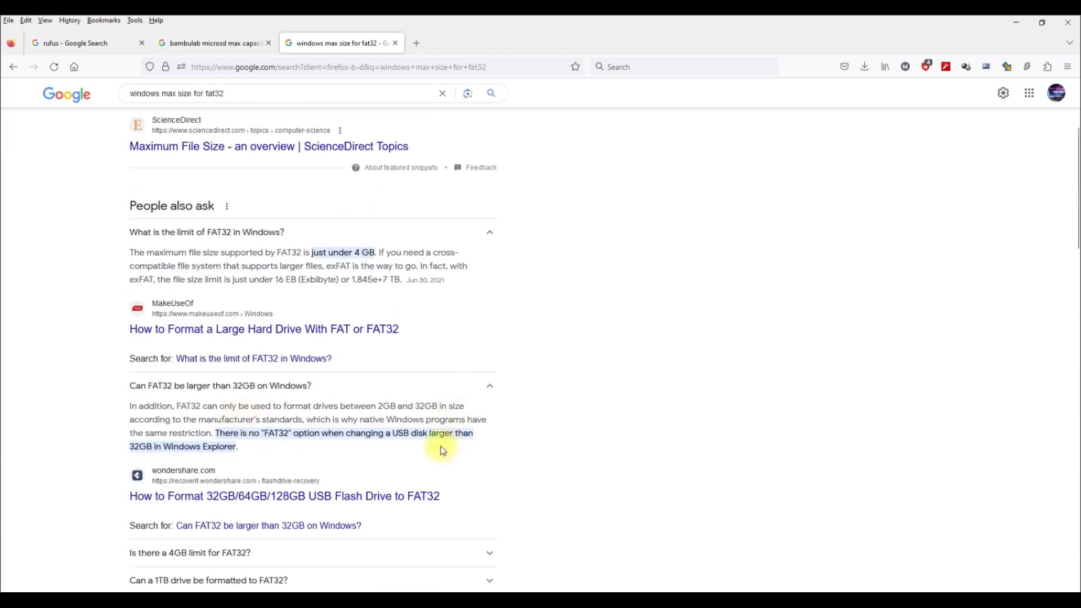
pyautogui.click(393, 433)
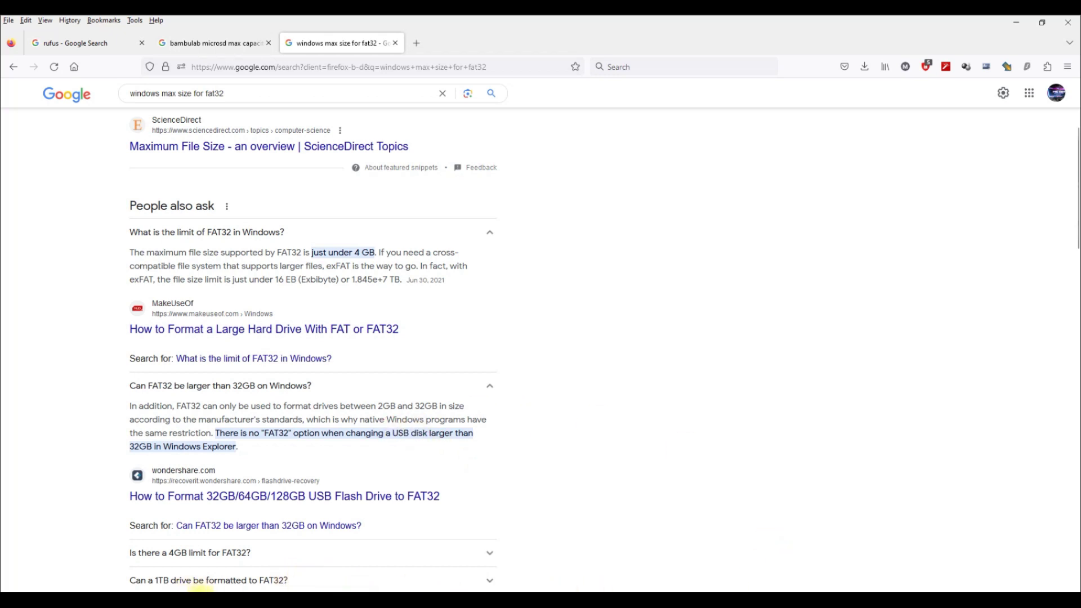
pyautogui.moveTo(196, 592)
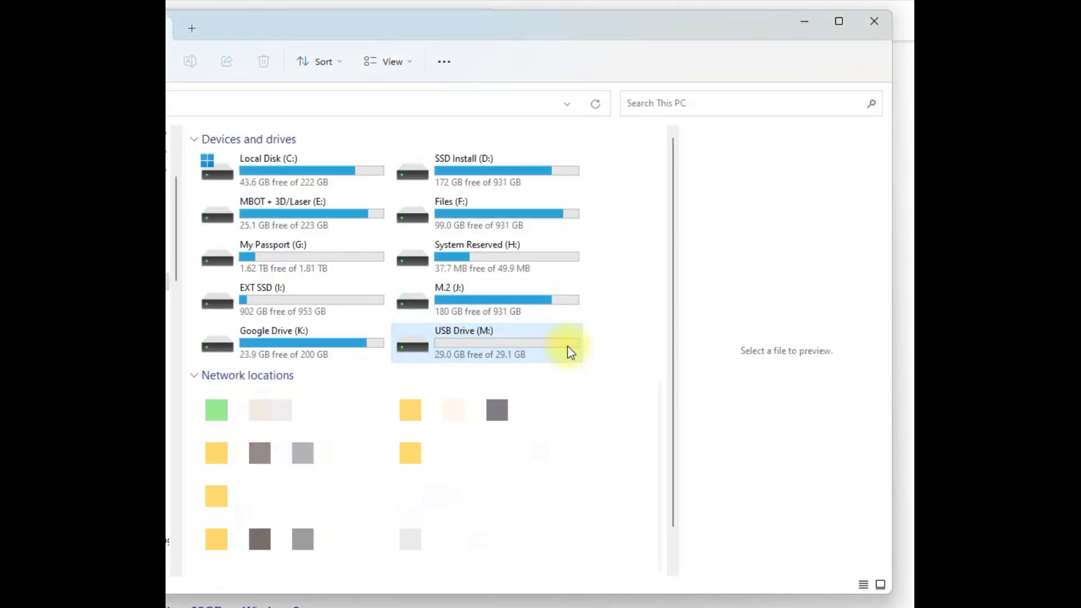
# Open the Format dialog for the 119 GB Removable Disk (M:).
pyautogui.moveTo(568, 347)
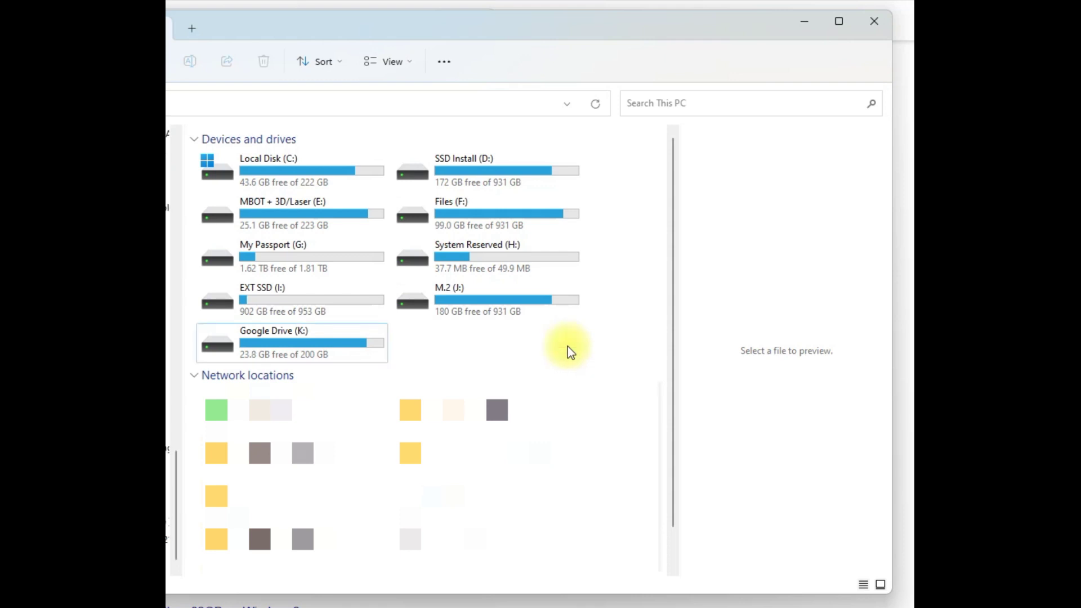
pyautogui.rightClick(463, 342)
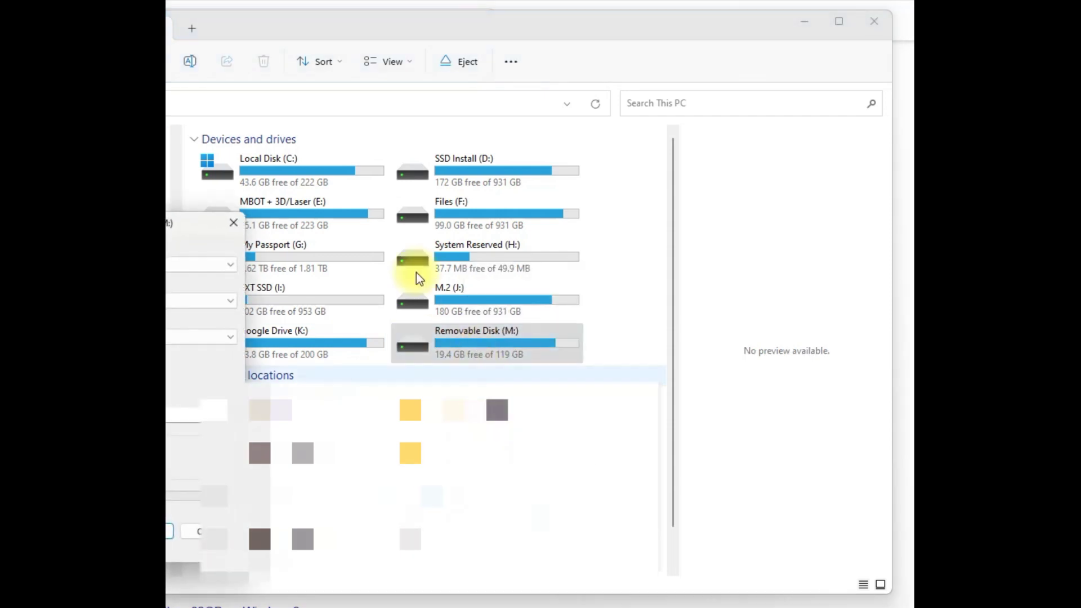
pyautogui.click(169, 301)
pyautogui.click(169, 321)
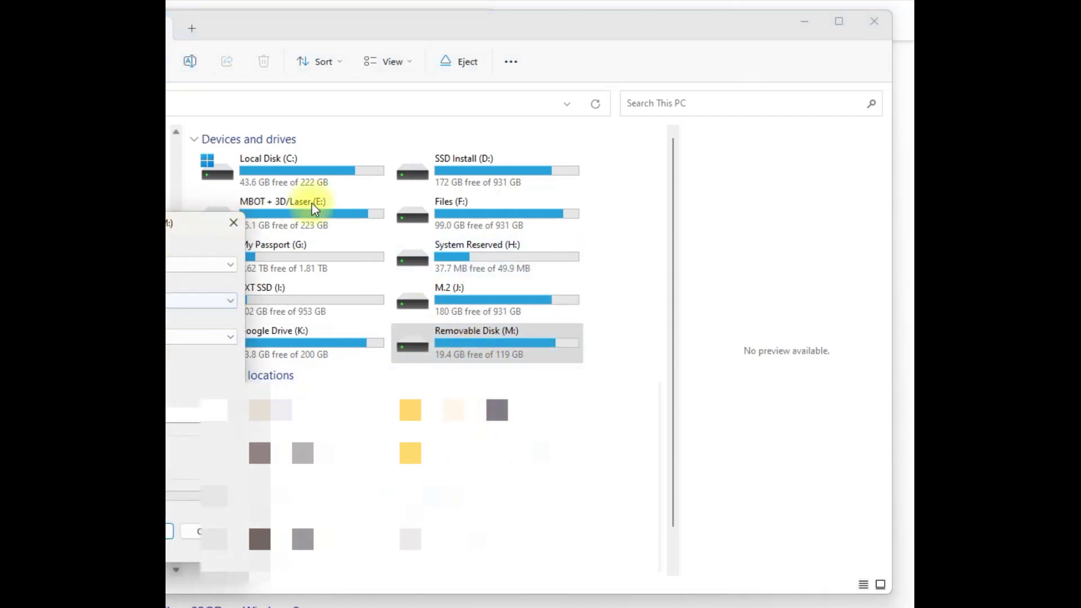
pyautogui.moveTo(174, 221); pyautogui.dragTo(358, 135)
# Check the file system and allocation unit choices (no FAT32, NTFS selected), then close without formatting.
pyautogui.click(325, 220)
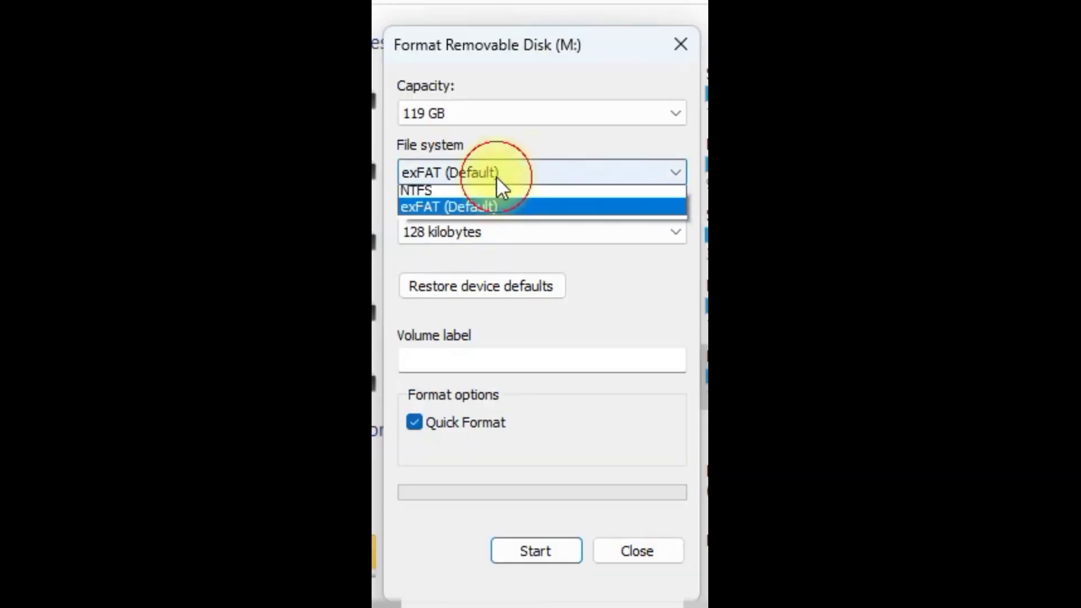
pyautogui.click(490, 207)
pyautogui.click(469, 176)
pyautogui.click(443, 192)
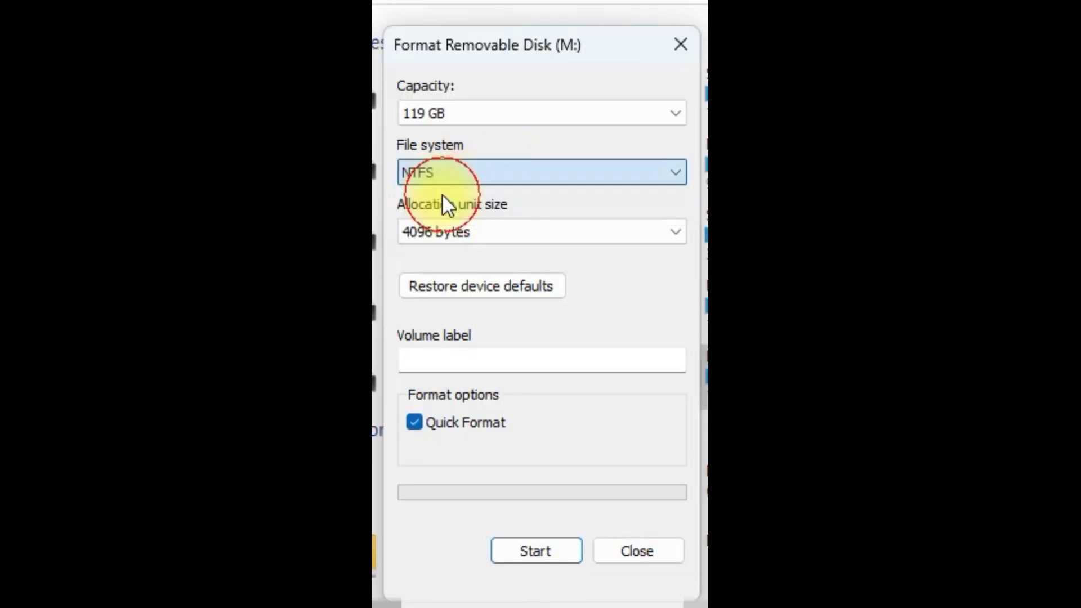
pyautogui.click(489, 221)
pyautogui.click(524, 173)
pyautogui.click(540, 181)
pyautogui.click(542, 191)
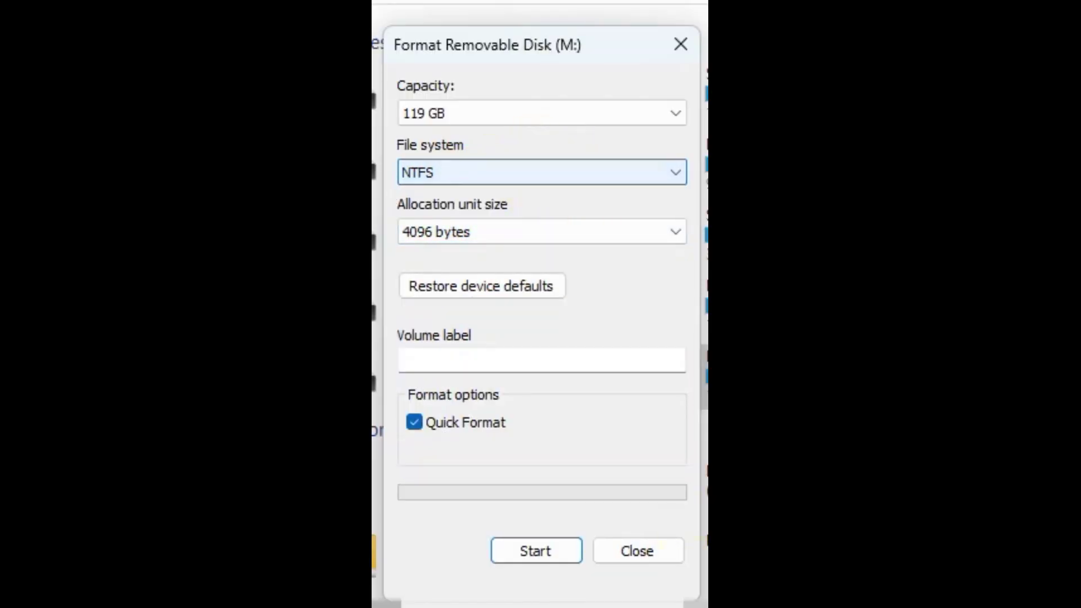
pyautogui.click(647, 545)
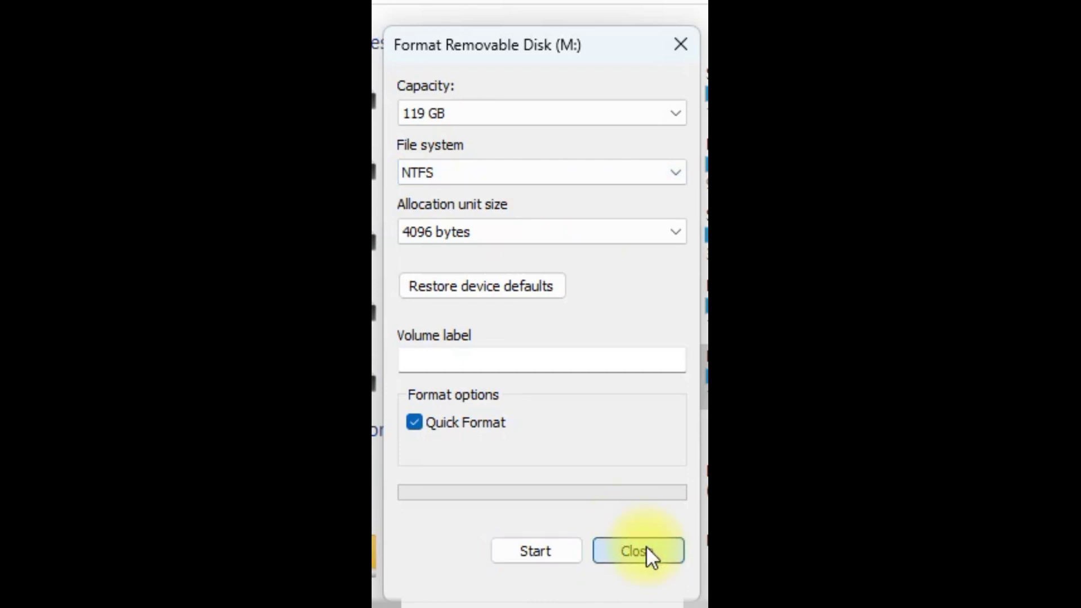
pyautogui.click(646, 546)
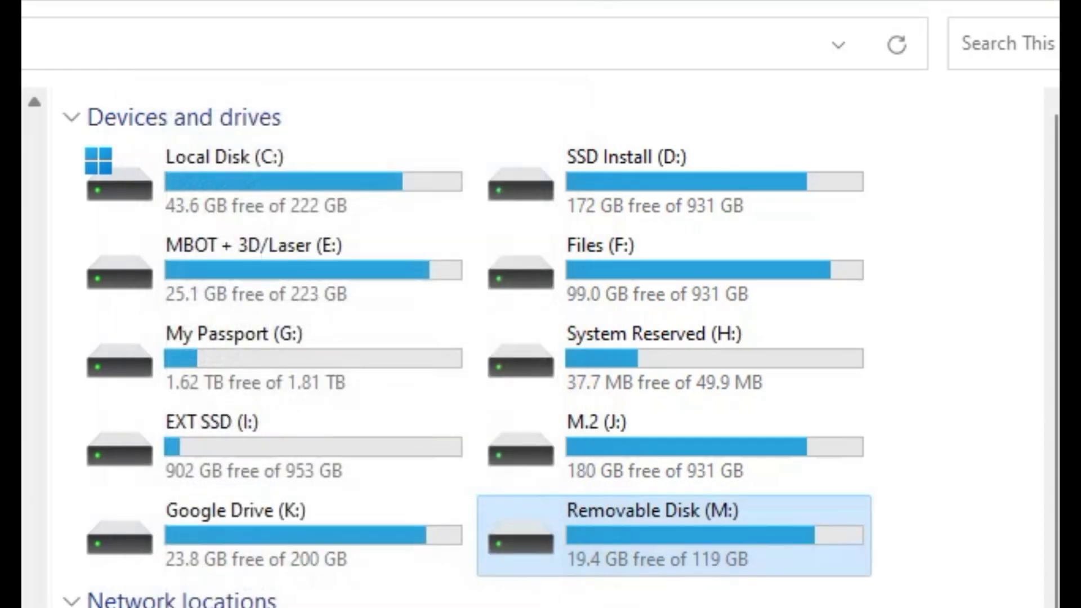
pyautogui.click(929, 421)
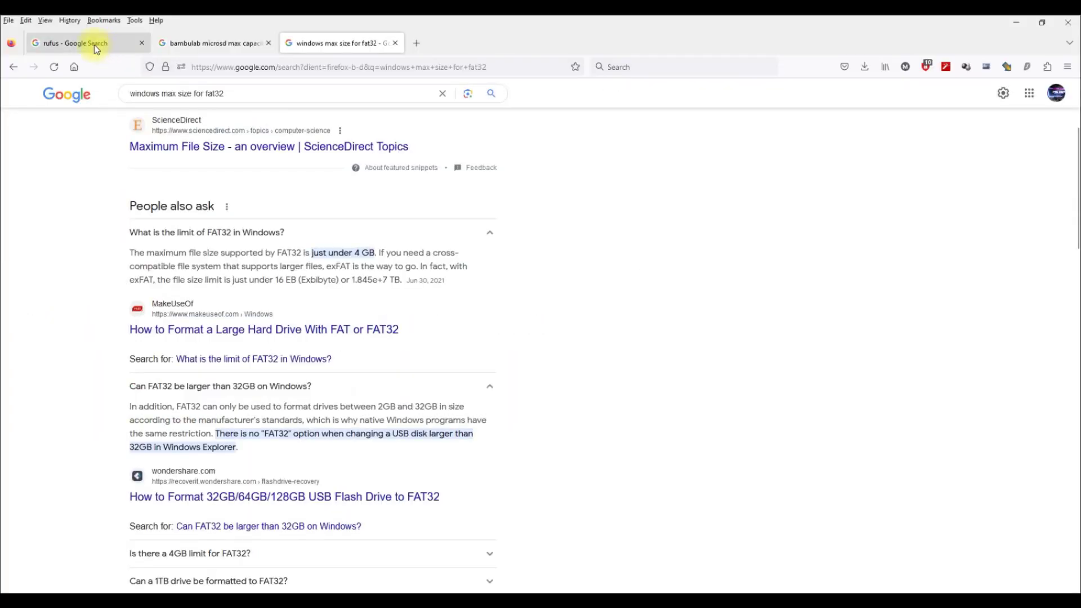
# Open the official rufus.ie site from the rufus search results and scroll to the Download section.
pyautogui.click(97, 45)
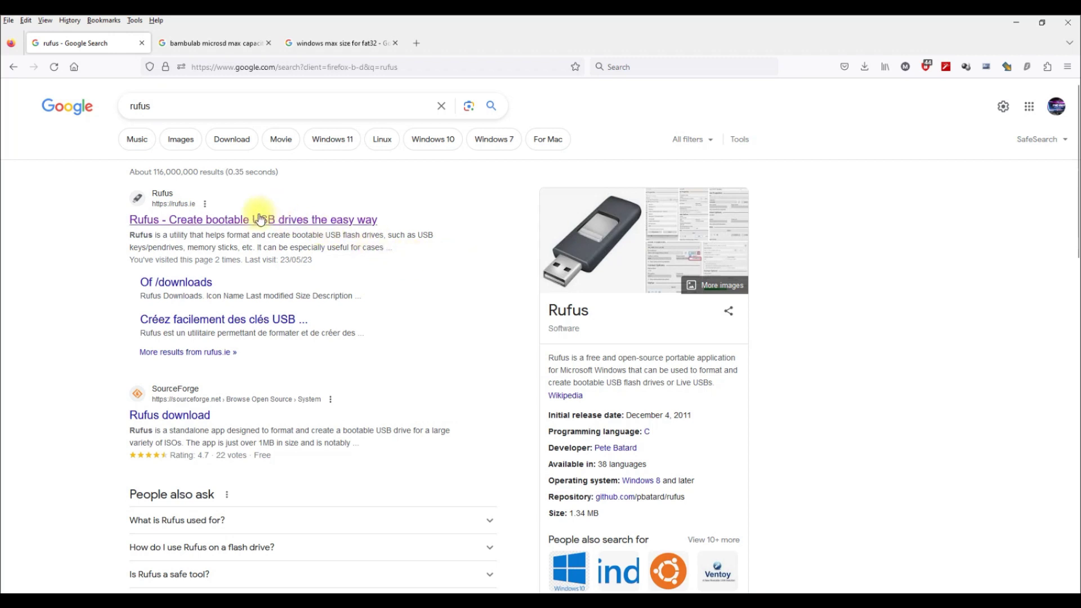
pyautogui.click(302, 220)
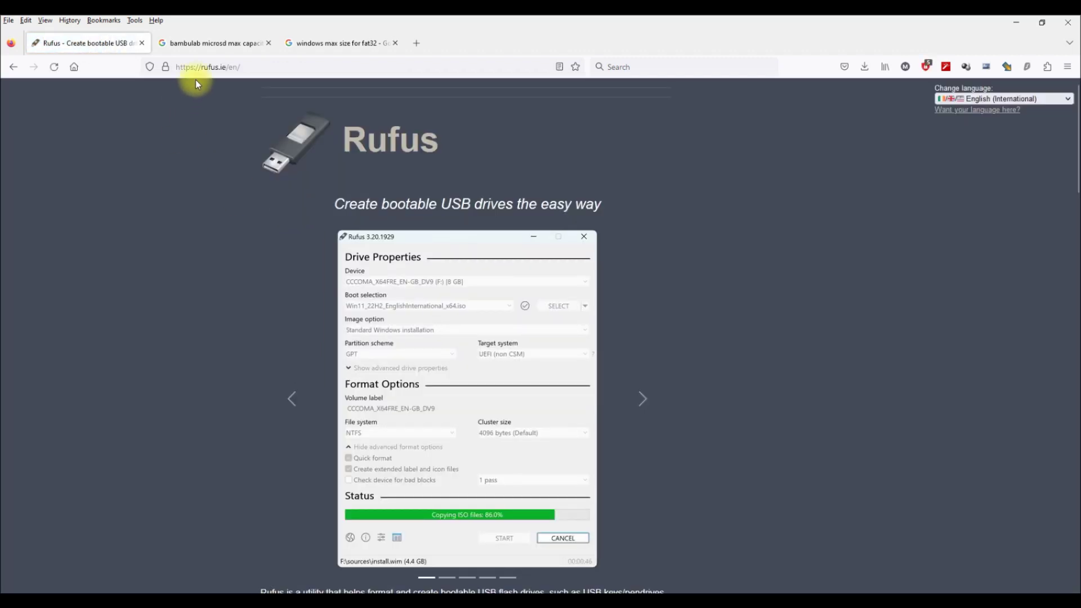
pyautogui.scroll(-2, 647, 302)
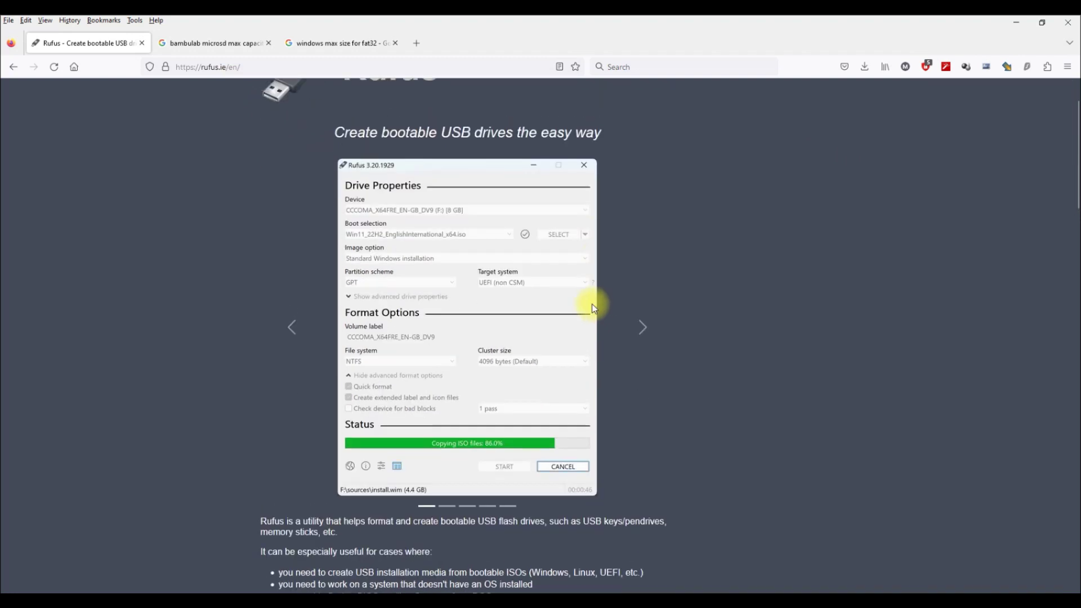
pyautogui.scroll(-6, 512, 209)
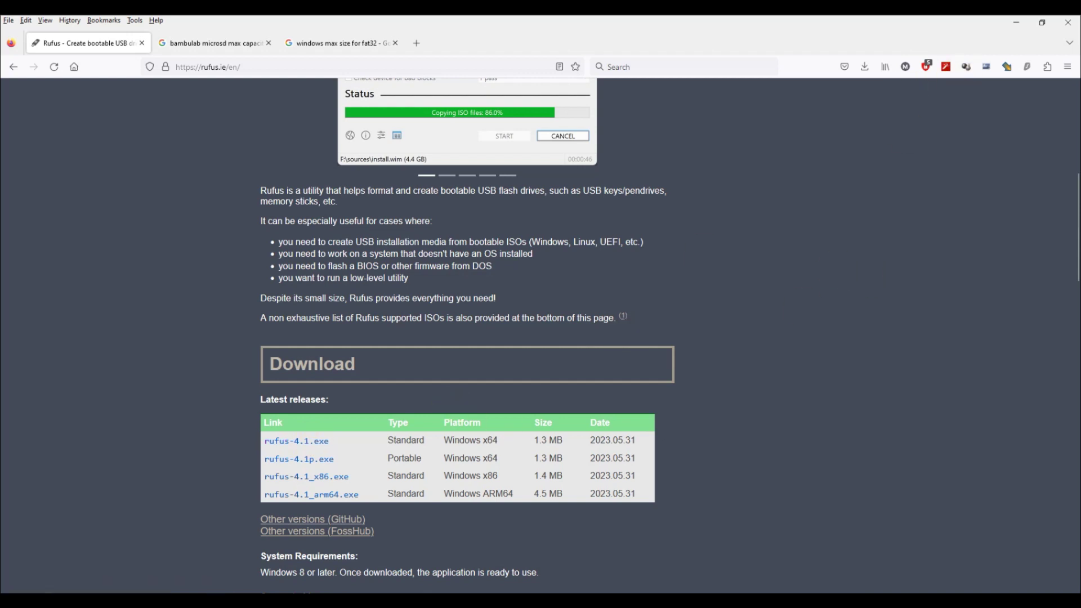
pyautogui.moveTo(167, 591)
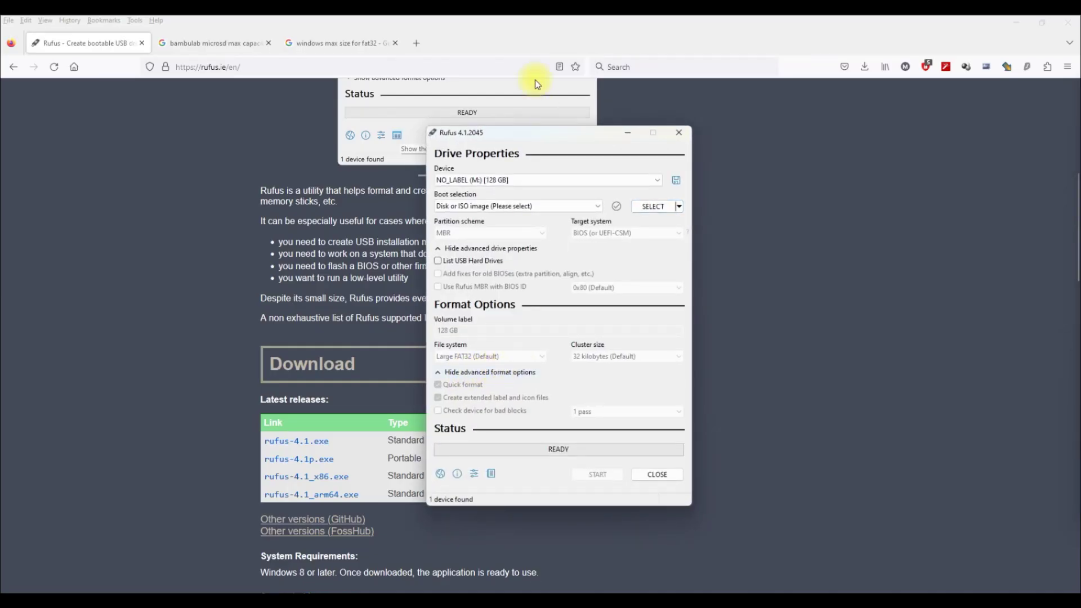
# Keep the 128 GB card as target, with Boot selection Non bootable and File system Large FAT32.
pyautogui.moveTo(509, 135); pyautogui.dragTo(410, 128)
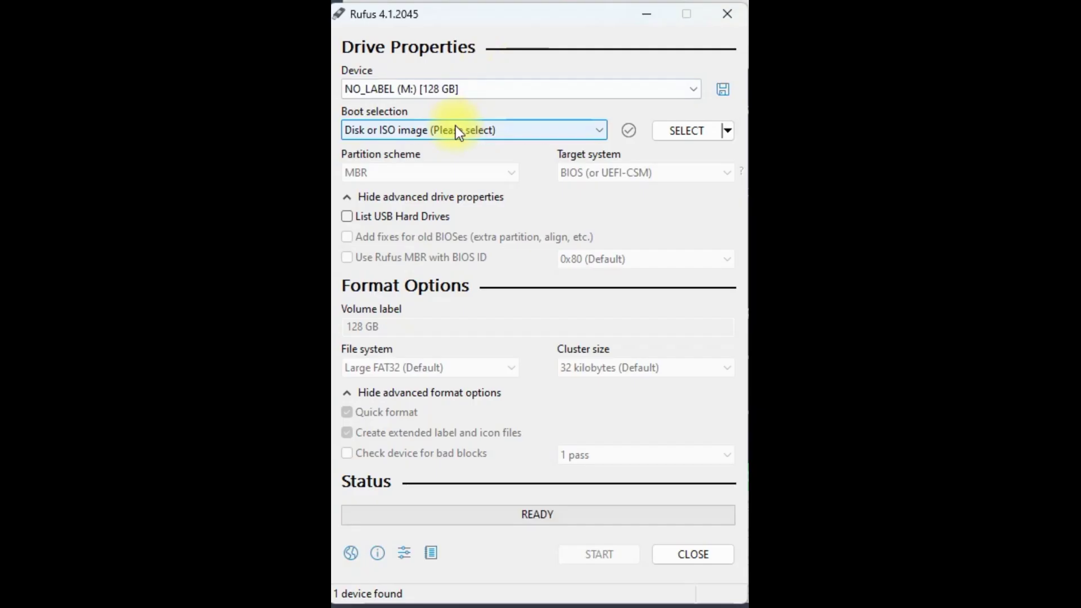
pyautogui.click(512, 128)
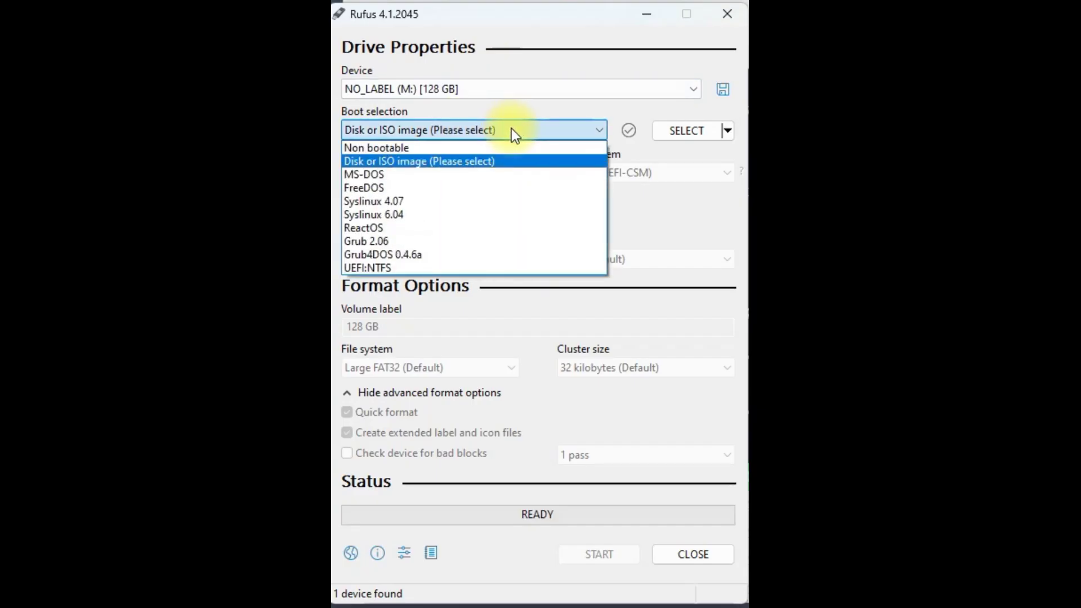
pyautogui.click(510, 129)
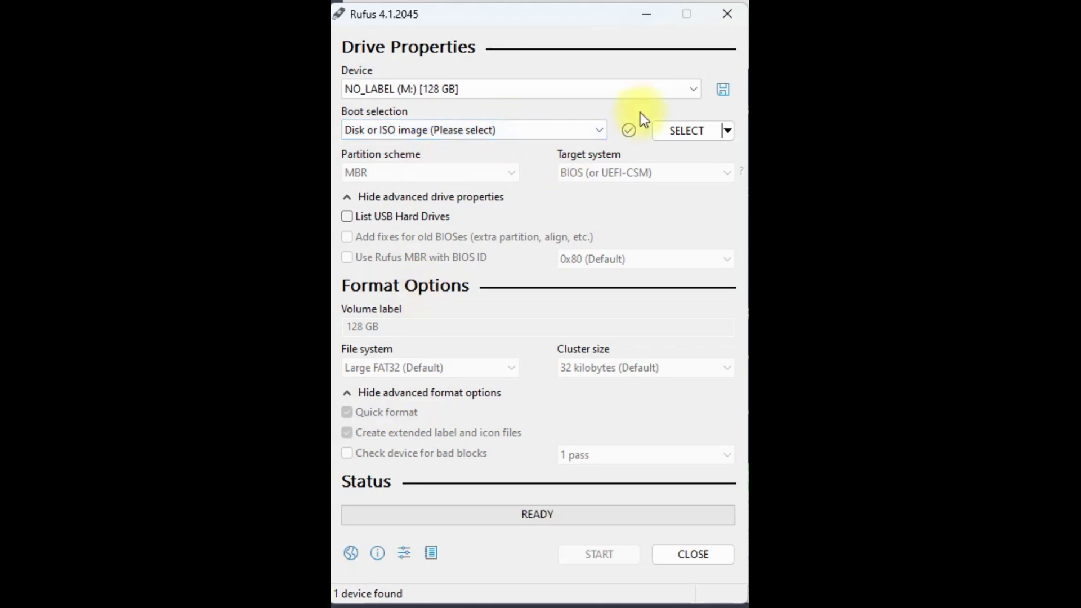
pyautogui.click(433, 85)
pyautogui.click(468, 91)
pyautogui.click(458, 130)
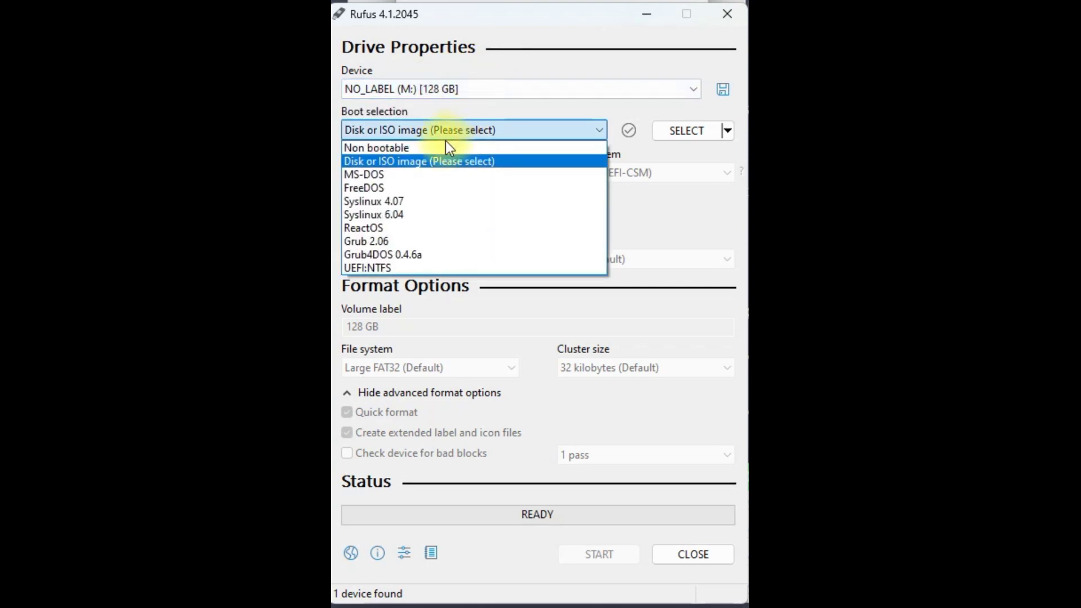
pyautogui.click(422, 149)
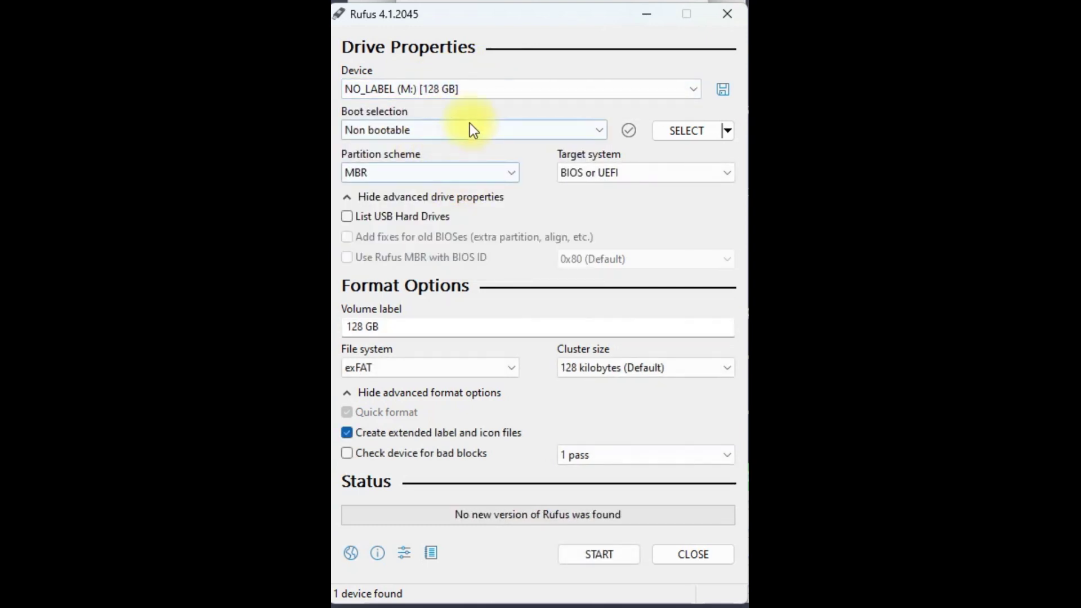
pyautogui.click(456, 372)
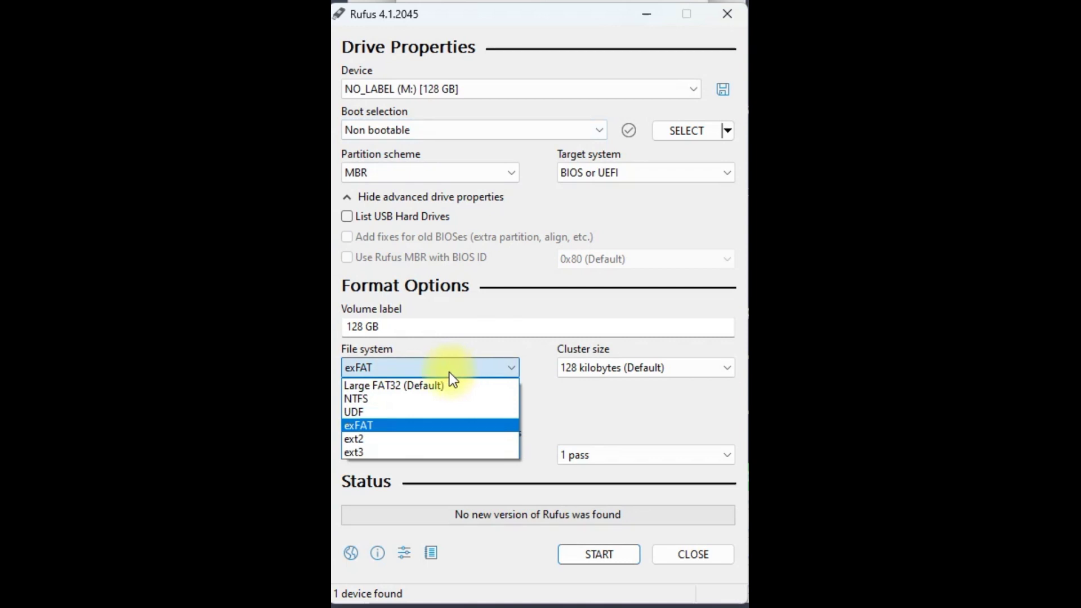
pyautogui.click(412, 383)
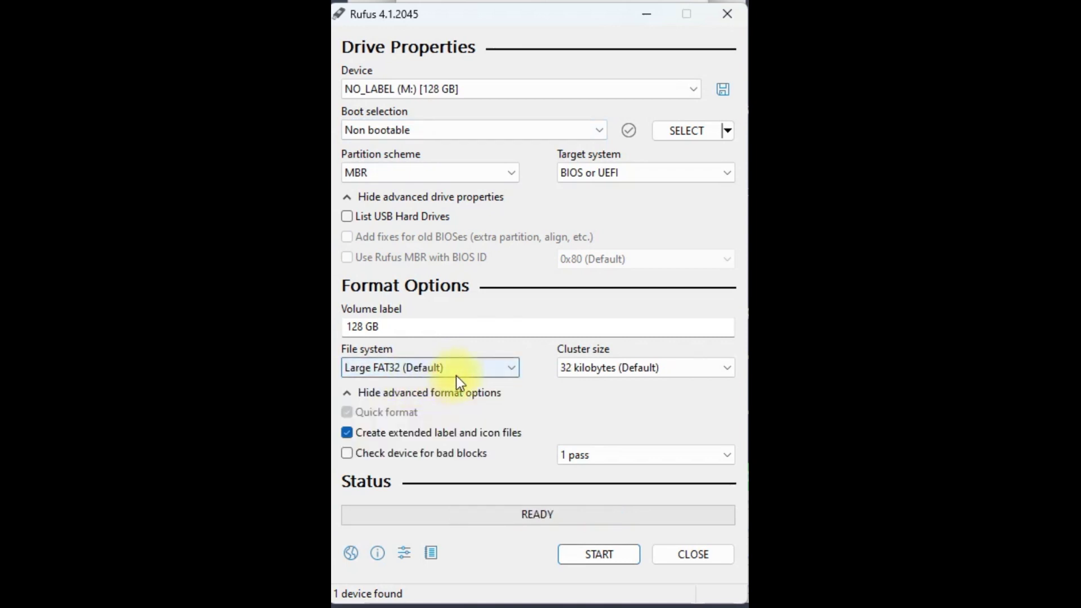